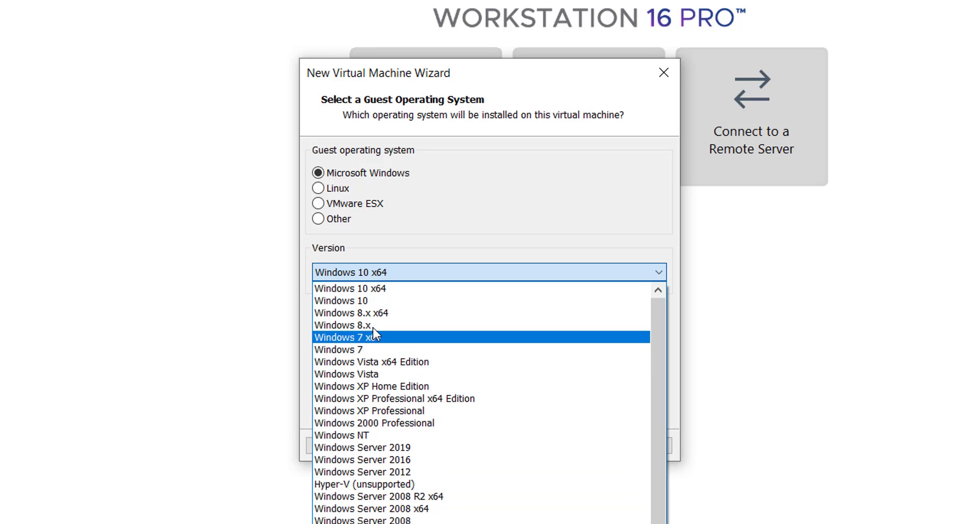
- Choose Windows 10 x64 as the guest operating system version and name the virtual machine "Windows 10Pro x64"
click(368, 289)
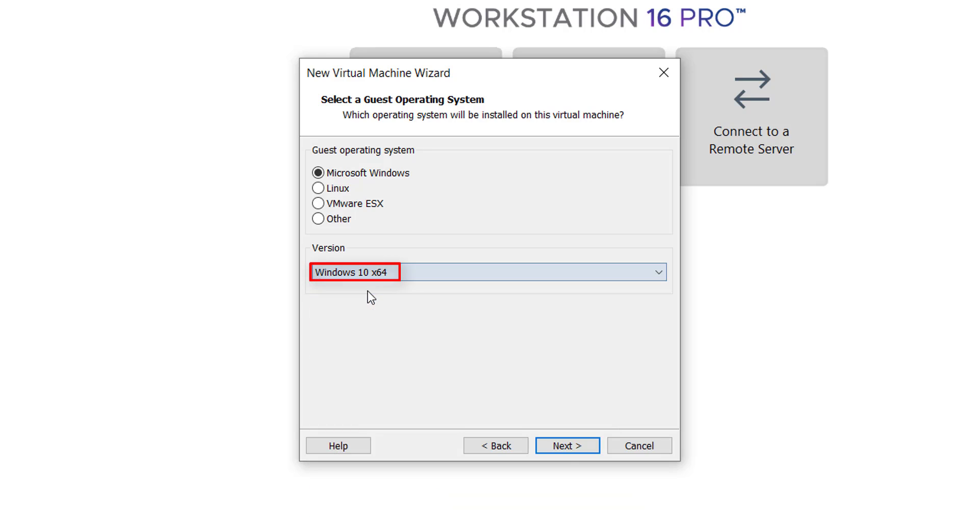
click(567, 448)
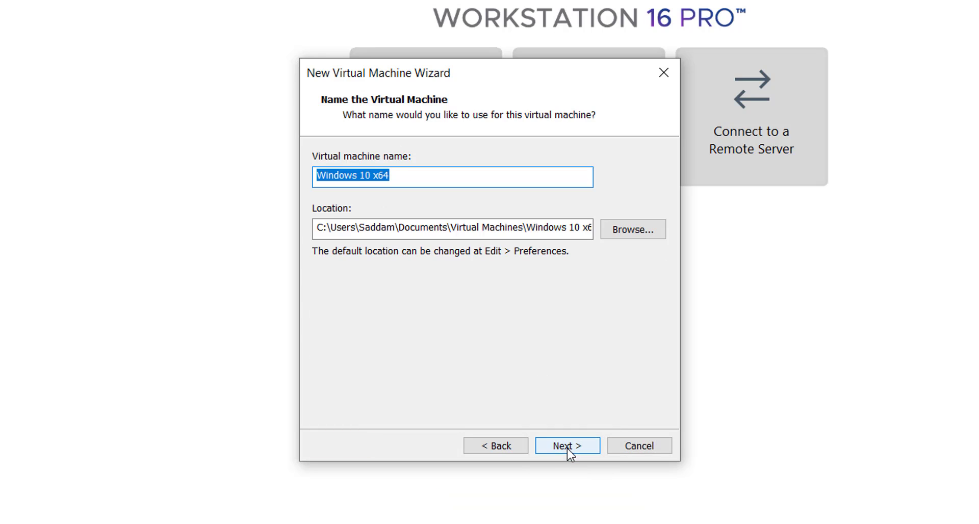
click(370, 177)
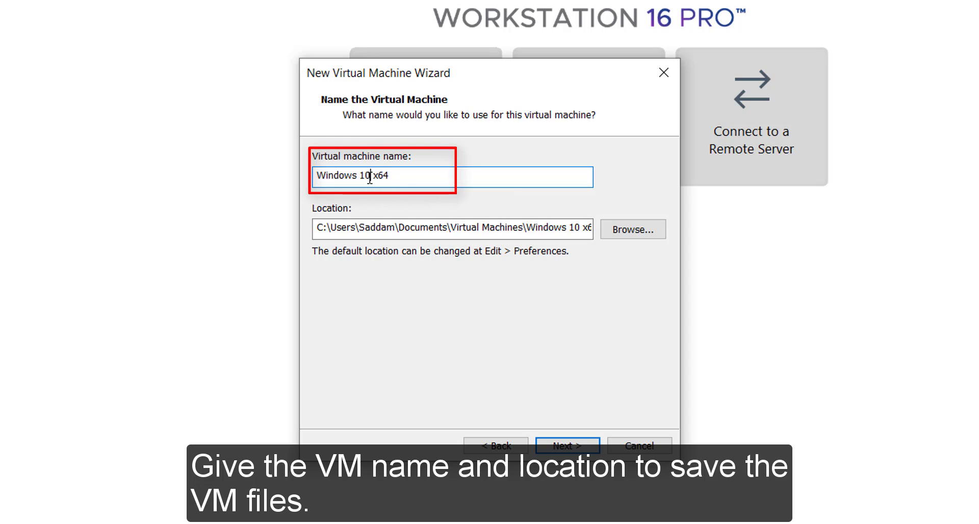
text(Pro)
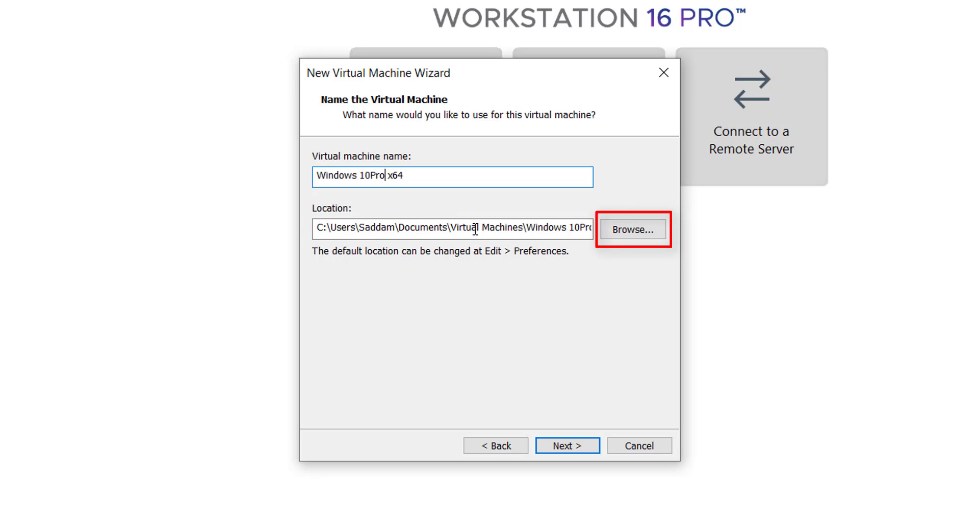
- Browse for the virtual machine location and create a folder named VM on Local Disk (E:)
click(638, 233)
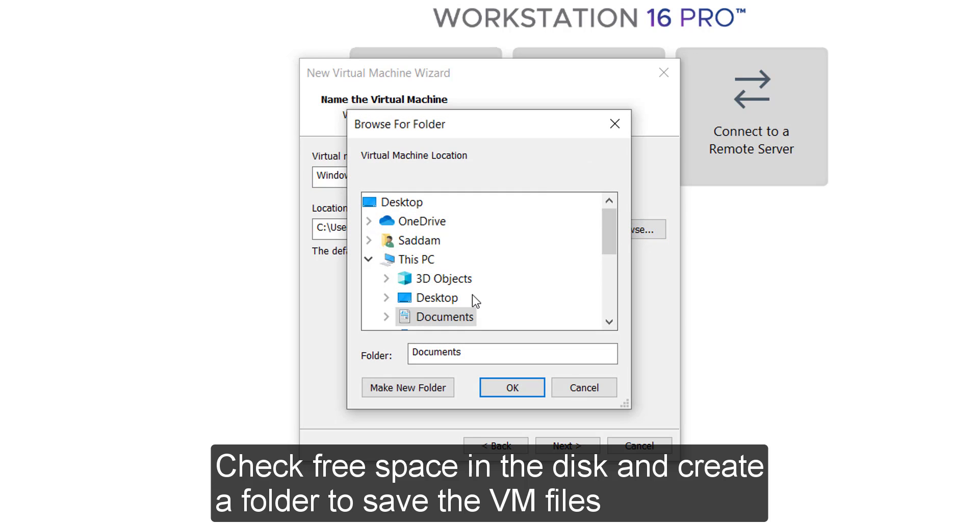
click(427, 261)
scroll(512, 266, down, 2)
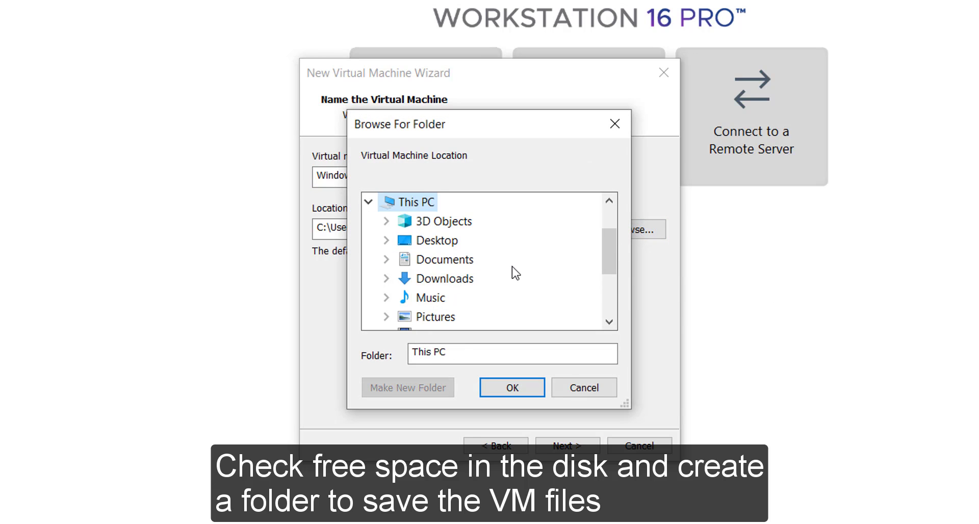
scroll(492, 301, down, 1)
click(474, 279)
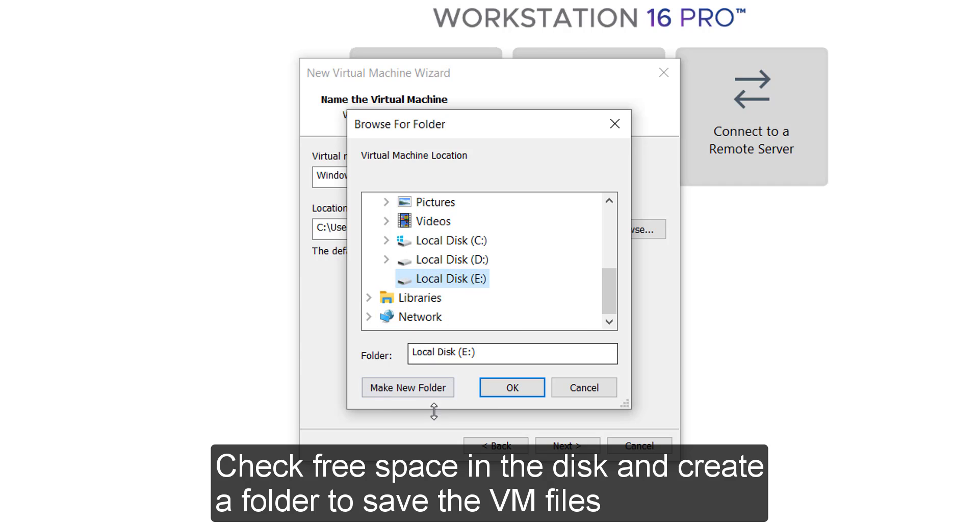
click(418, 388)
text(V)
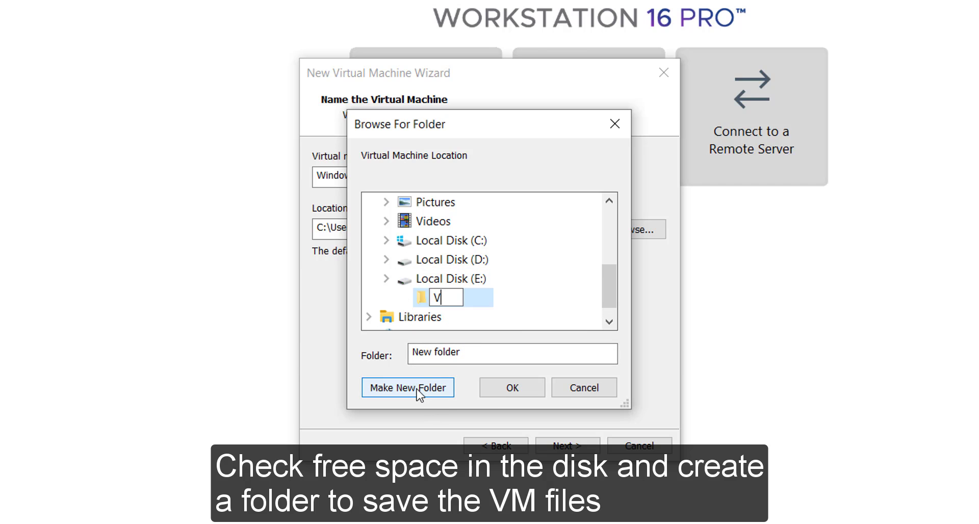
text(M)
click(490, 302)
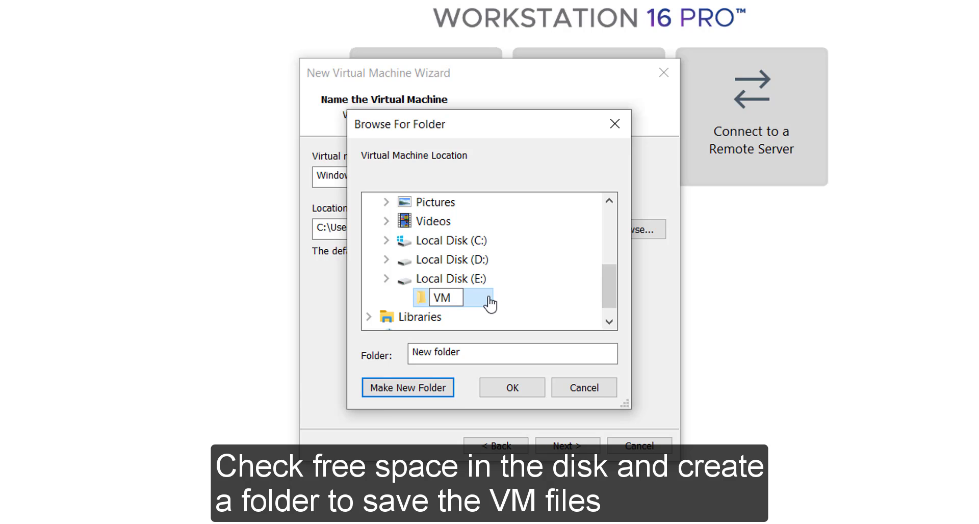
- Create a subfolder named Win10Prox64 inside the VM folder and set it as the virtual machine location
click(410, 387)
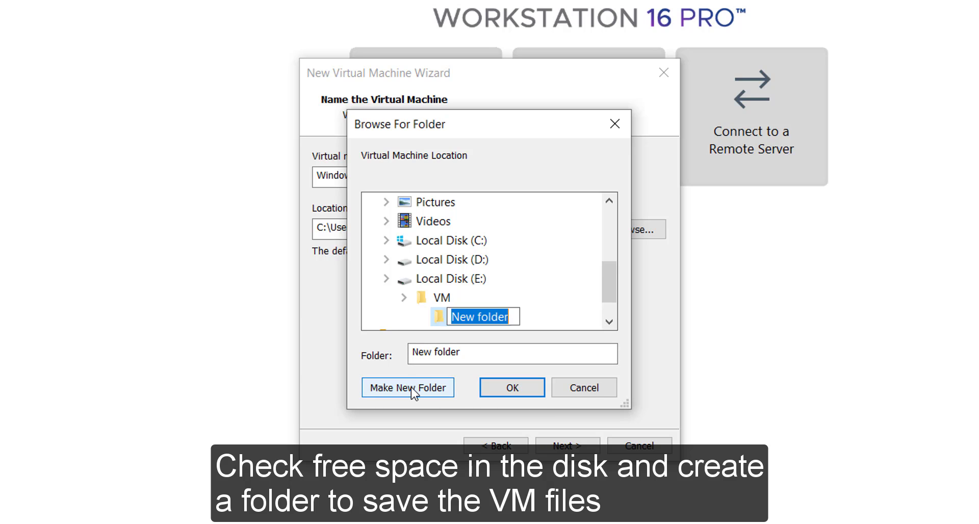
text(Win)
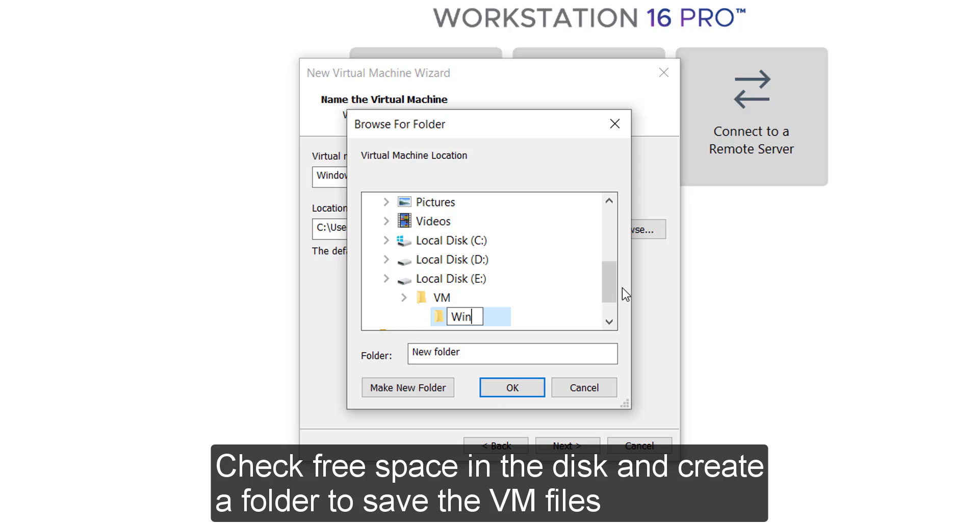
text(10Pro)
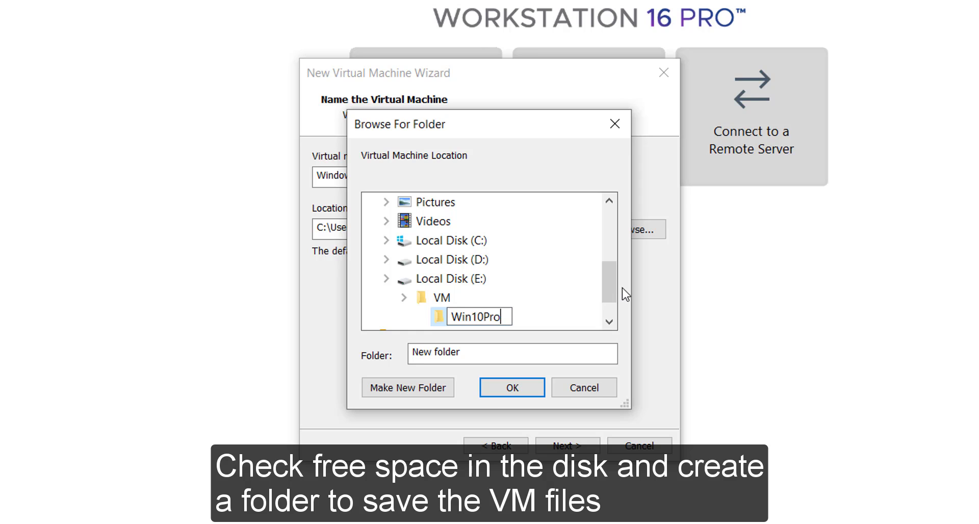
text(x64)
click(437, 318)
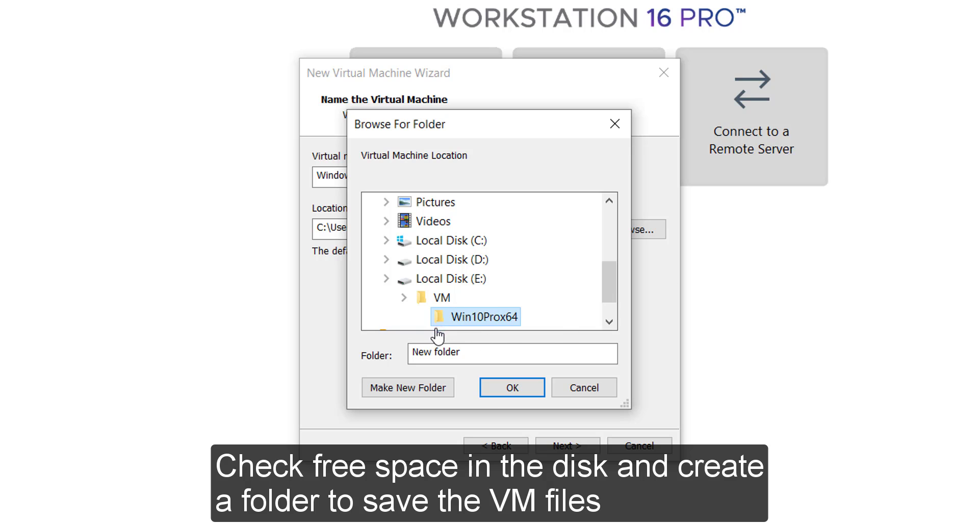
click(495, 390)
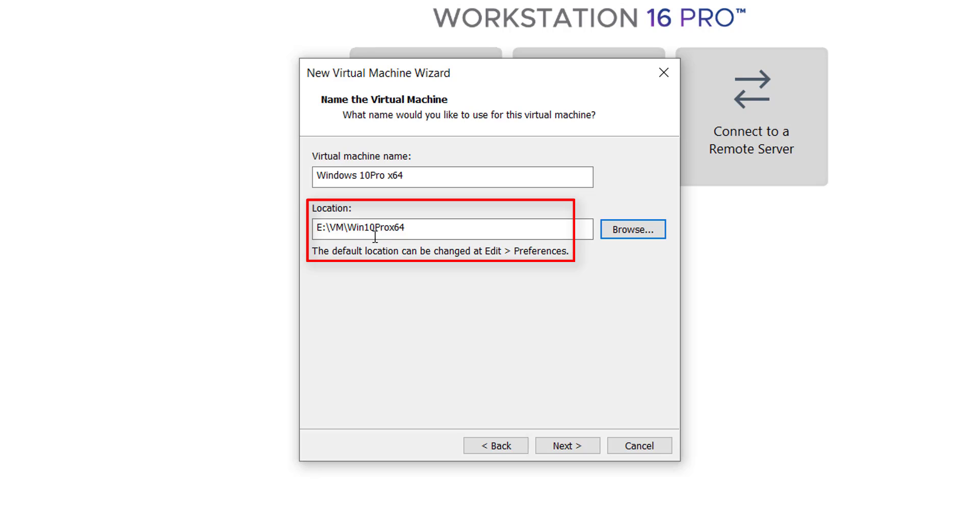
- Continue to the disk capacity settings and store the virtual disk as a single file
click(570, 447)
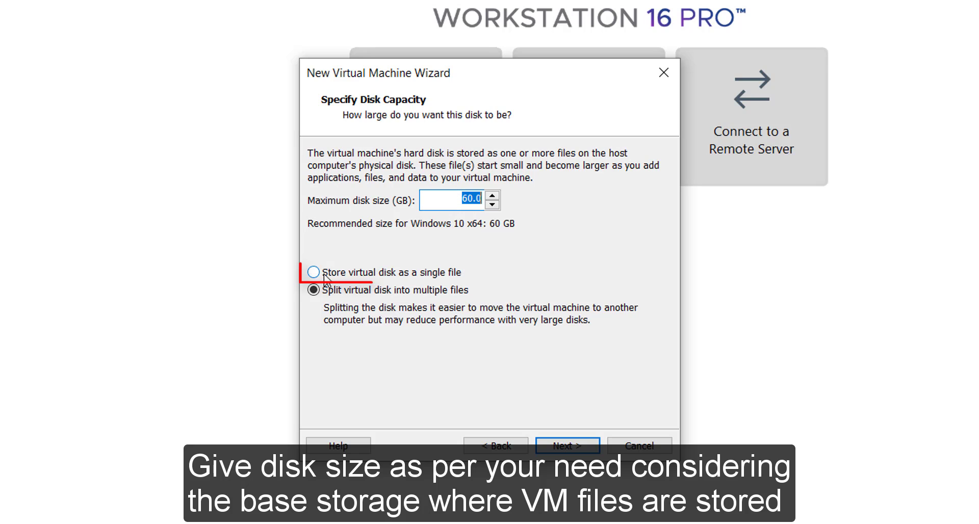
click(340, 274)
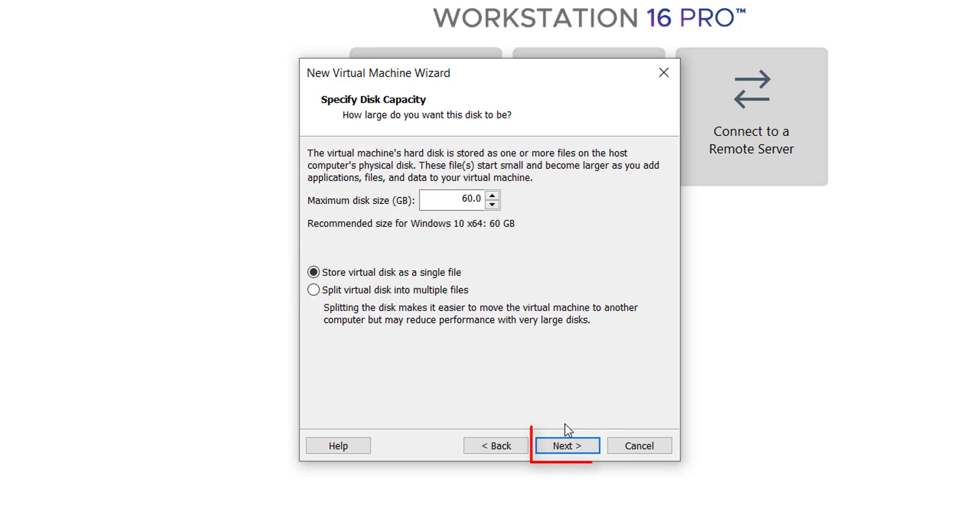
click(567, 447)
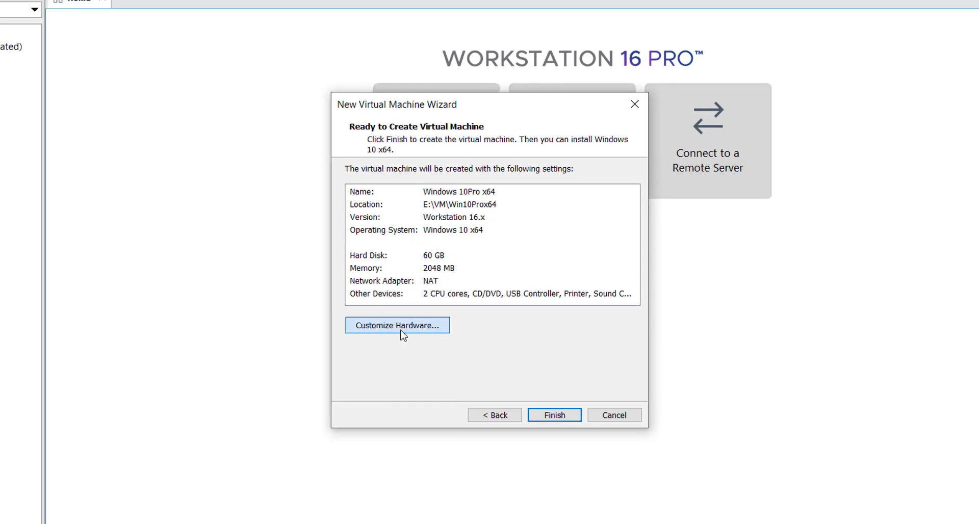
- Customize the hardware to allocate 4096 MB of memory and view the processor settings
click(401, 329)
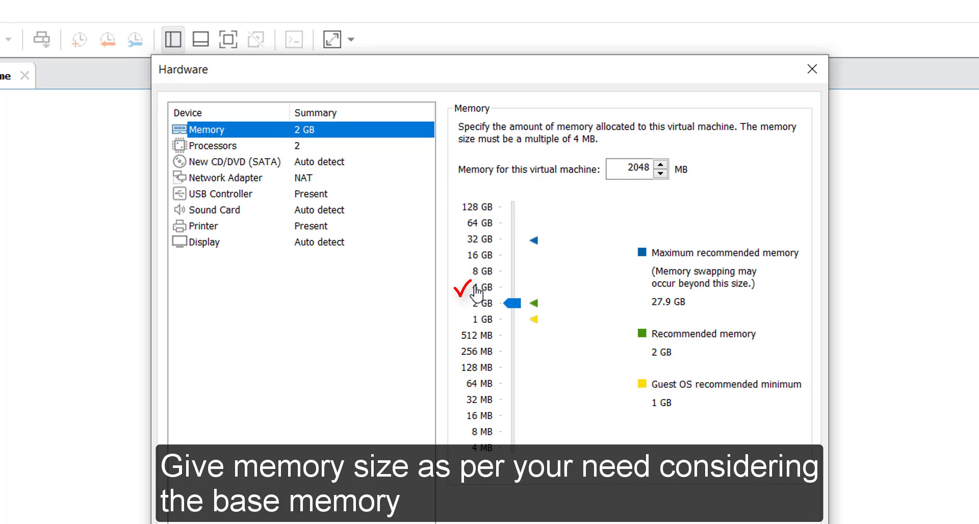
click(476, 287)
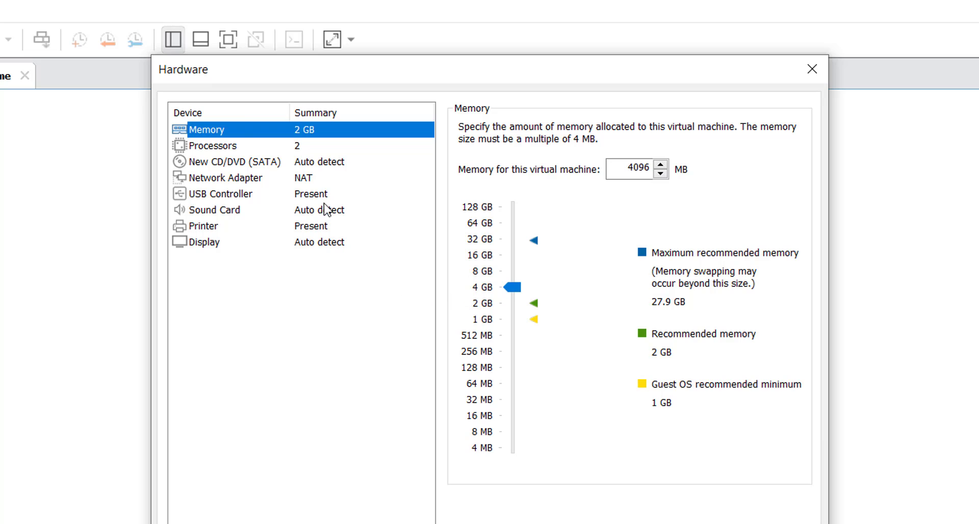
click(240, 148)
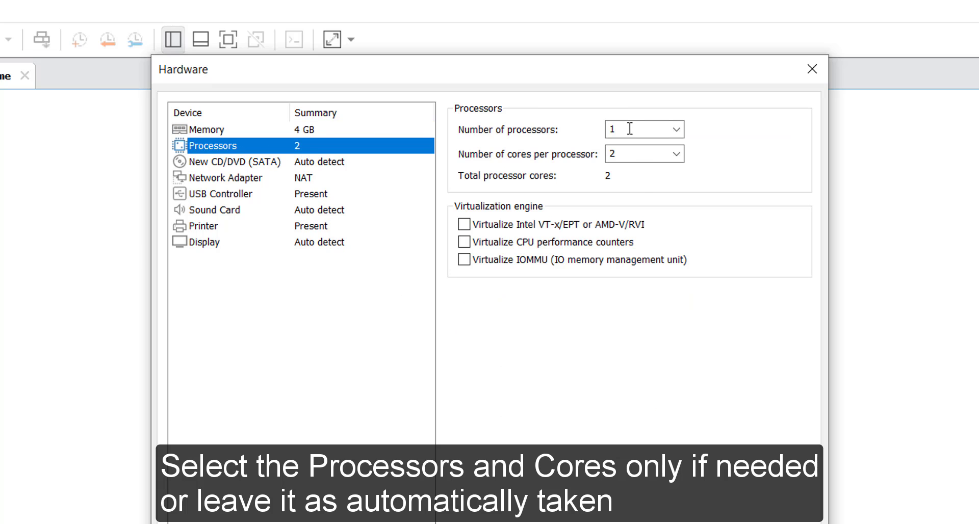
- Set the CD/DVD drive to use the ISO image file Windows.iso from the Downloads folder
click(339, 164)
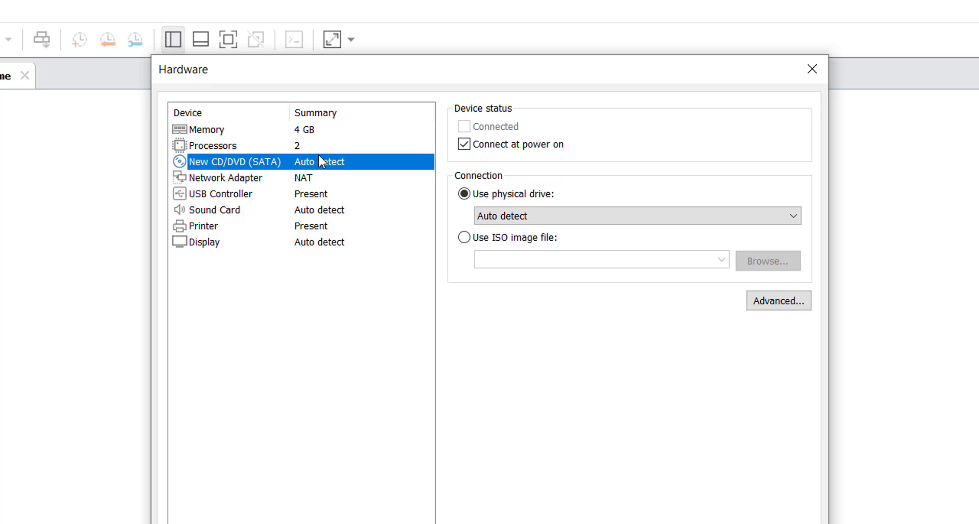
click(493, 240)
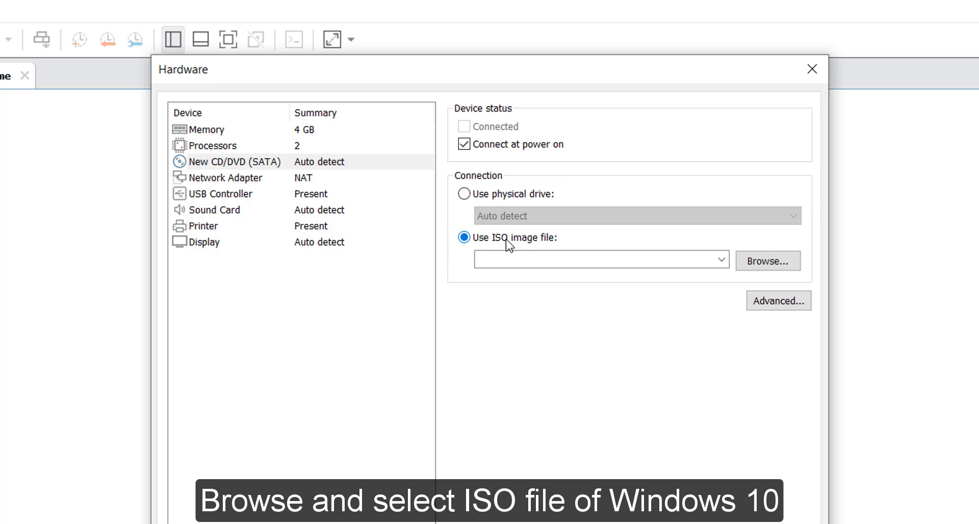
click(774, 262)
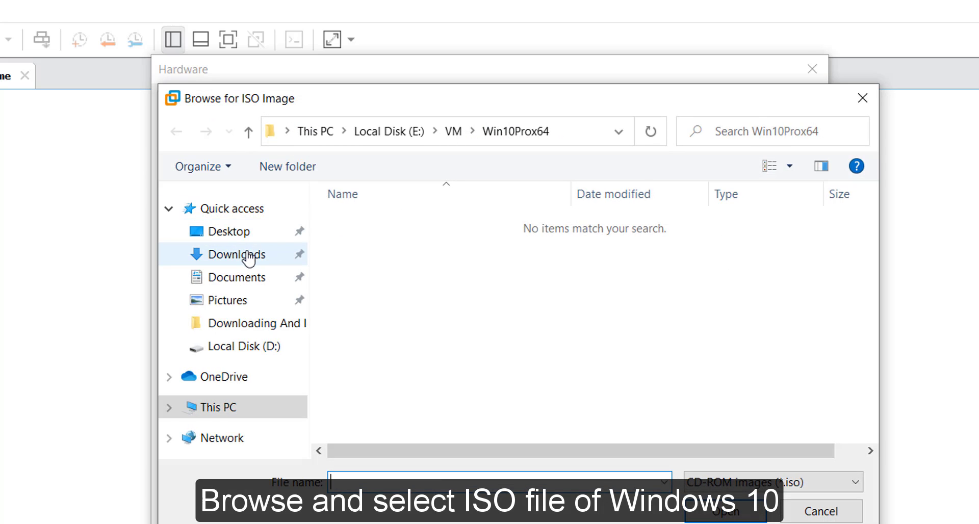
click(248, 259)
click(380, 247)
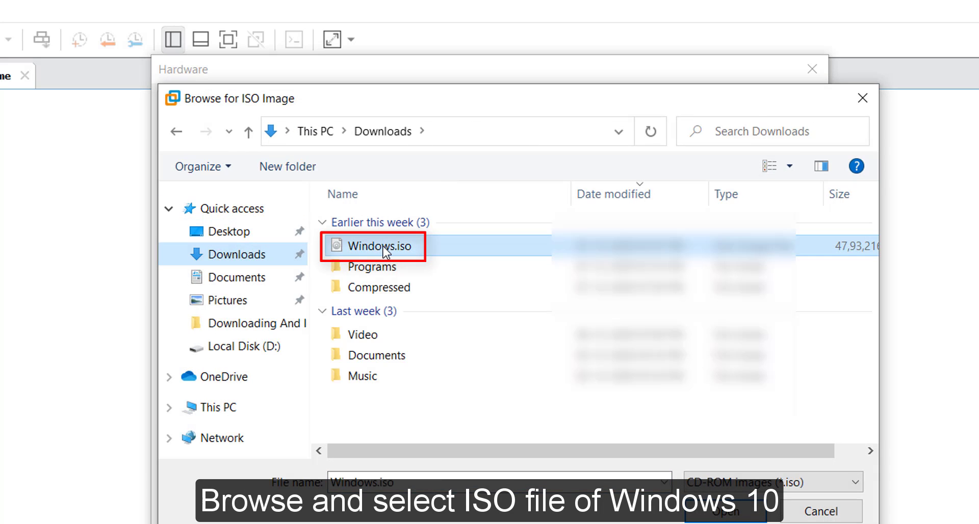
click(704, 516)
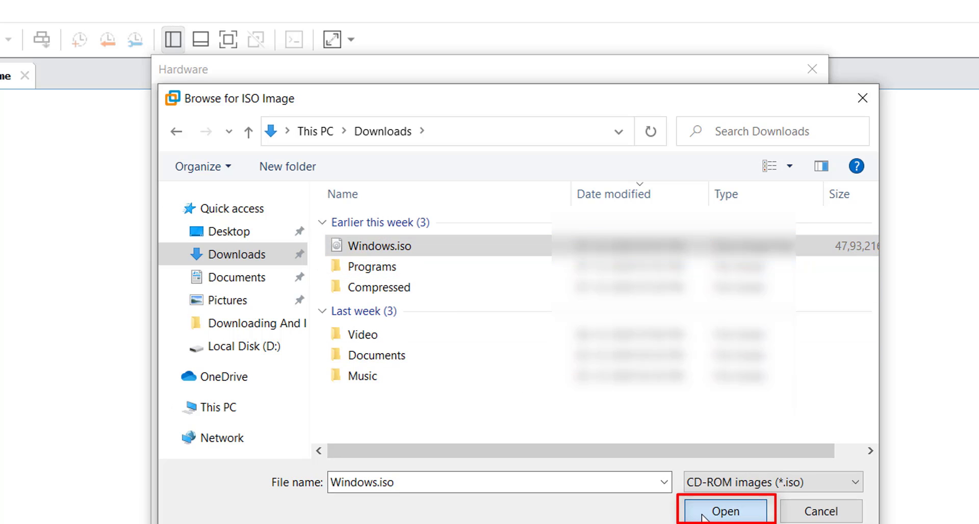
- Review the network adapter, USB controller, sound card, printer and display settings, and close the hardware configuration
click(260, 182)
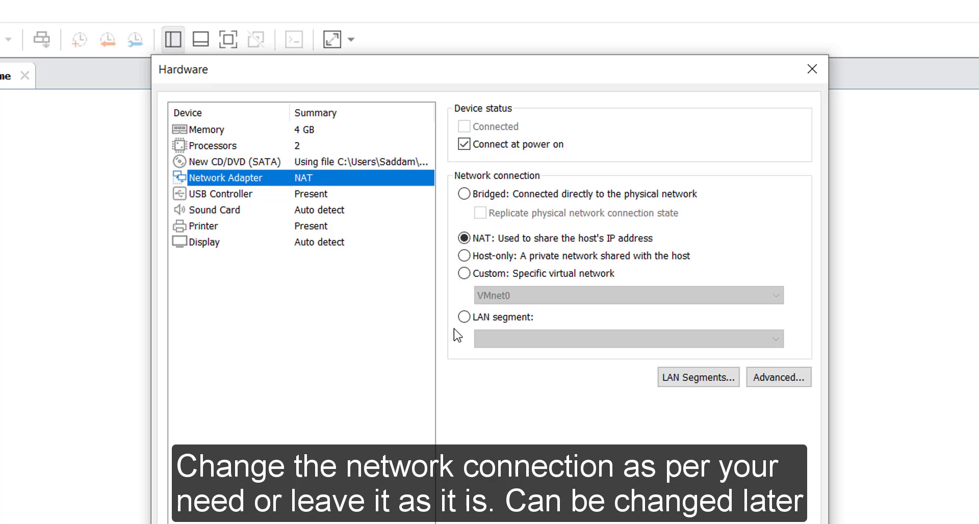
click(216, 199)
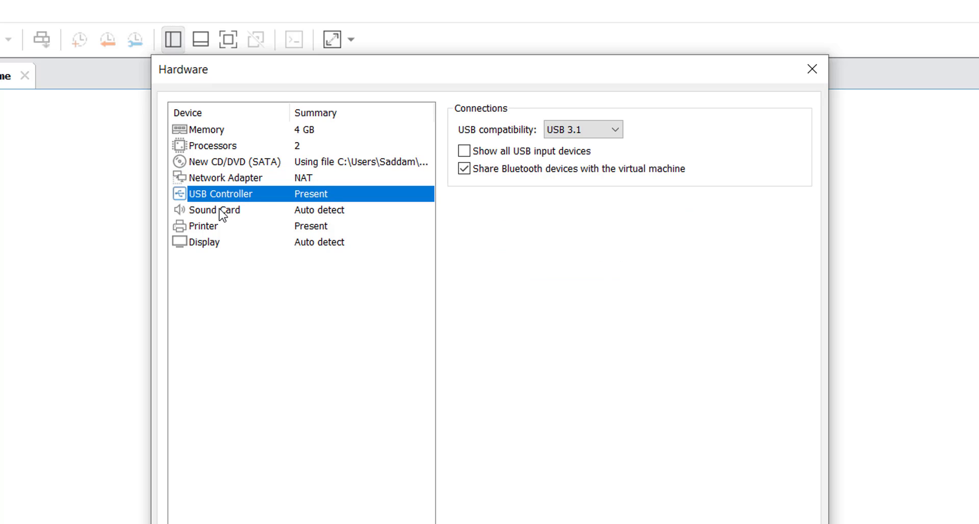
click(220, 216)
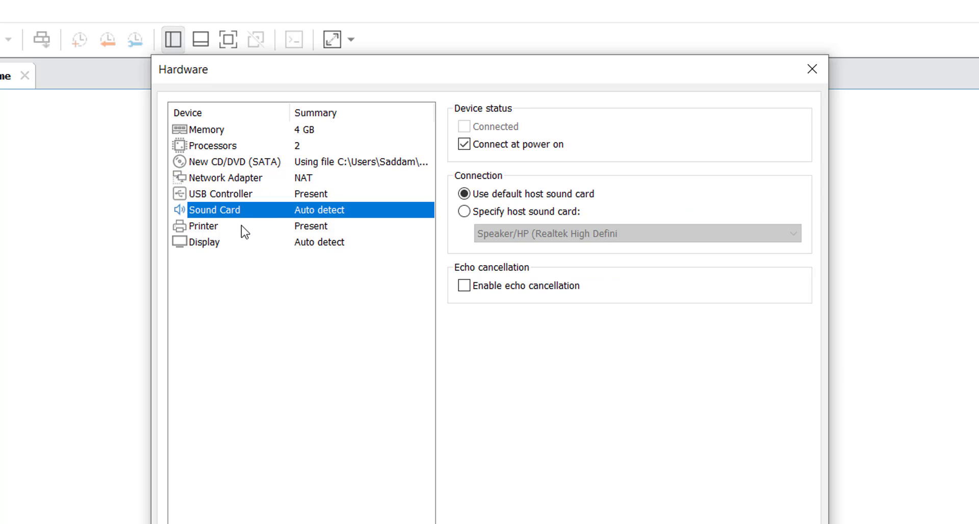
click(232, 228)
click(220, 237)
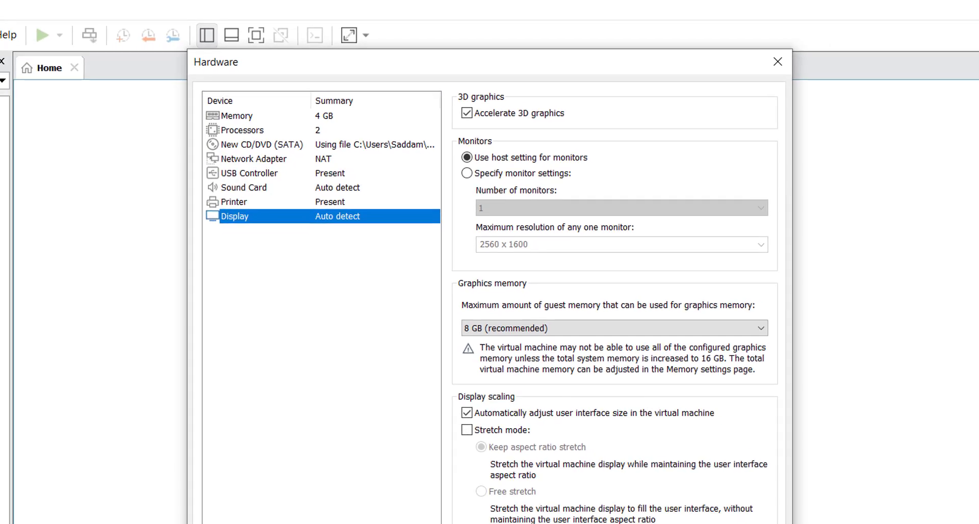
click(630, 473)
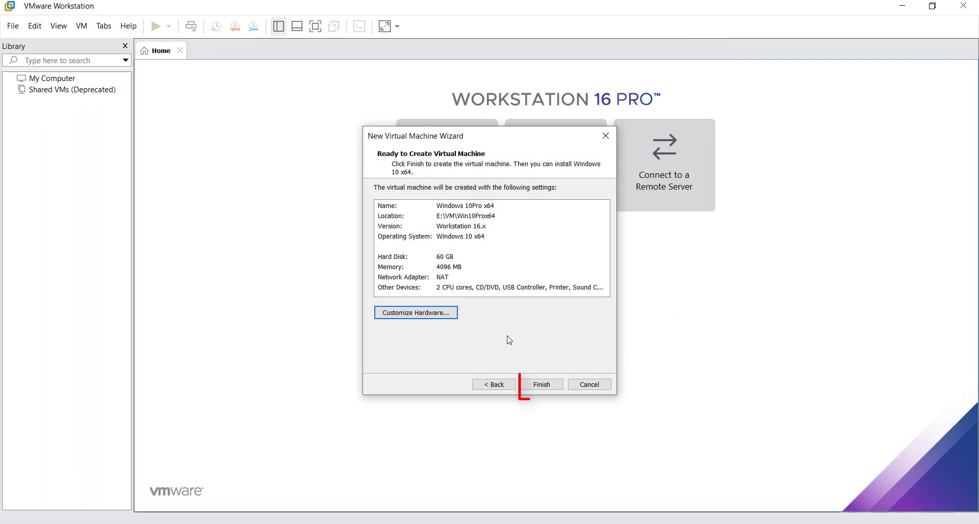
- Finish creating the virtual machine, power it on and boot it from the CD or DVD
click(537, 389)
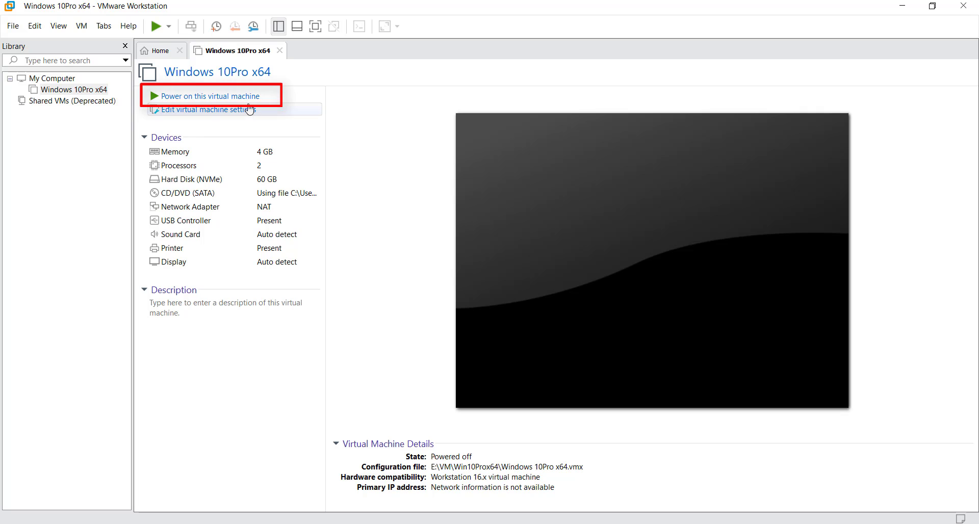
click(227, 98)
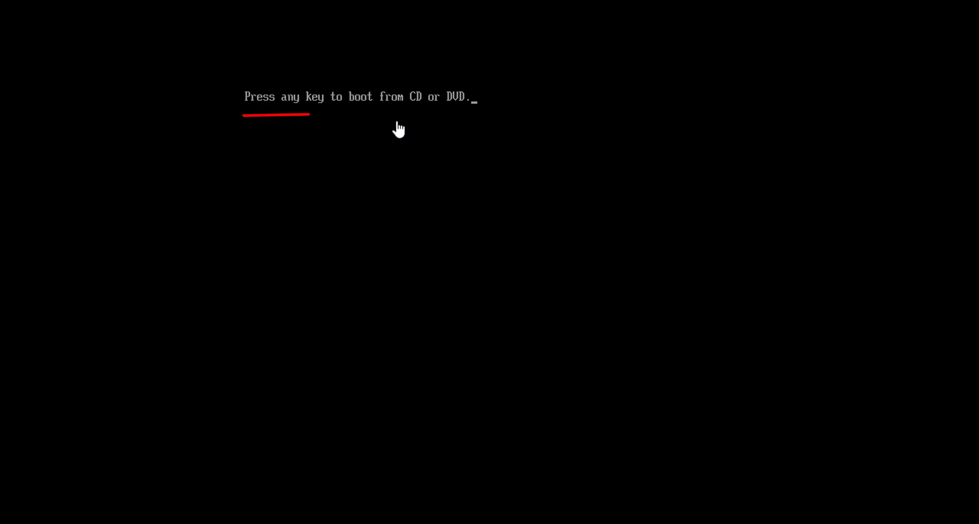
key(Return)
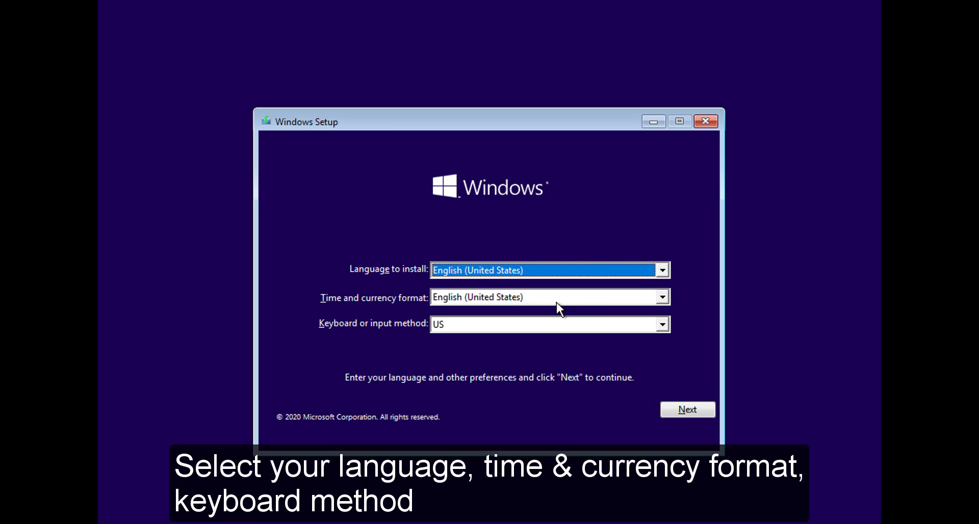
- Set the time and currency format to English (India) and continue with the Windows setup
click(662, 298)
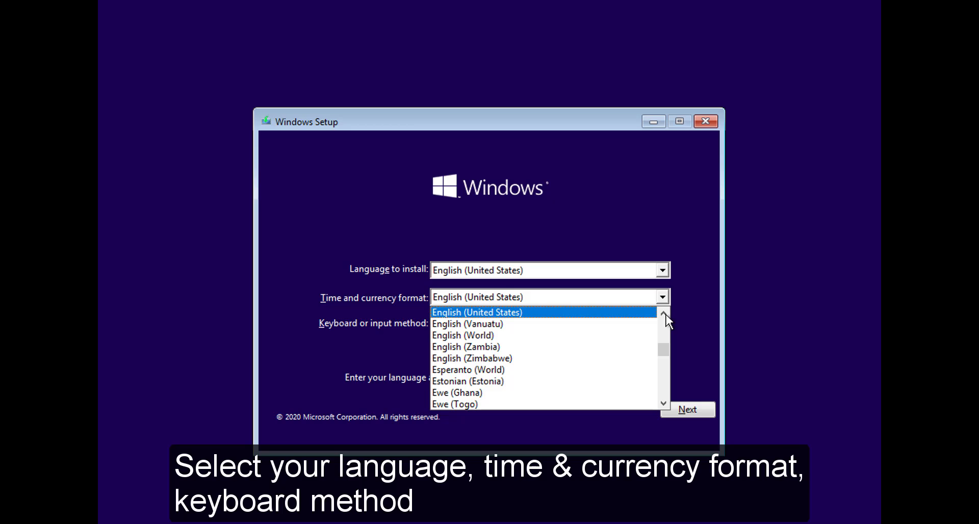
click(665, 313)
click(664, 313)
click(664, 313)
click(664, 314)
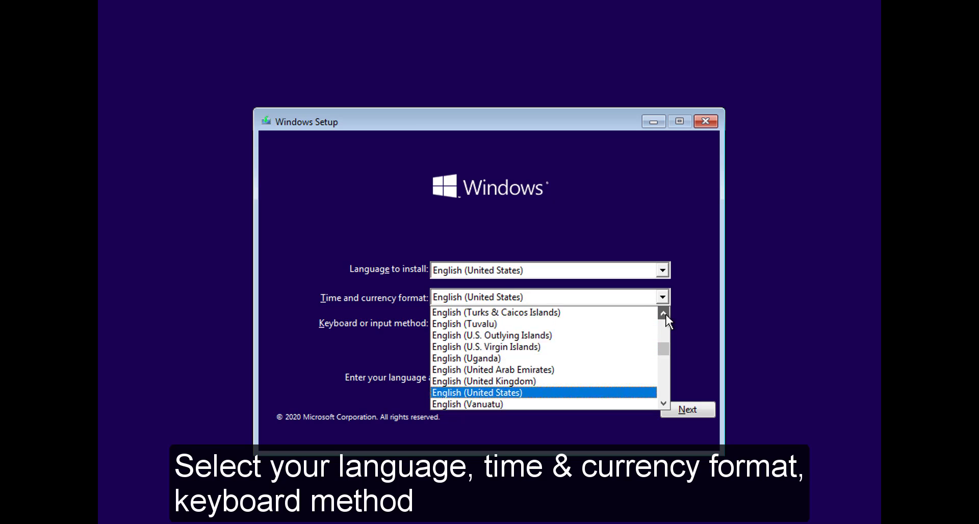
click(664, 314)
drag(665, 314, 664, 313)
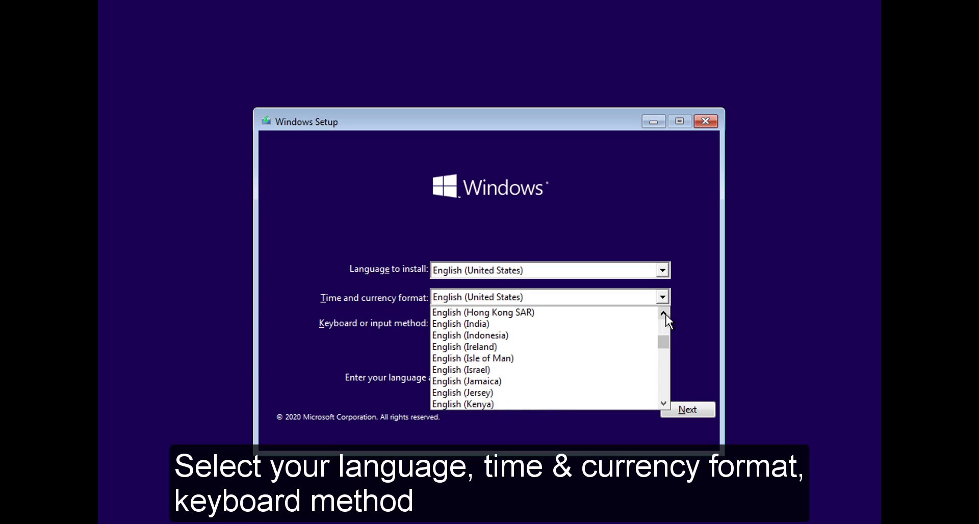
click(454, 325)
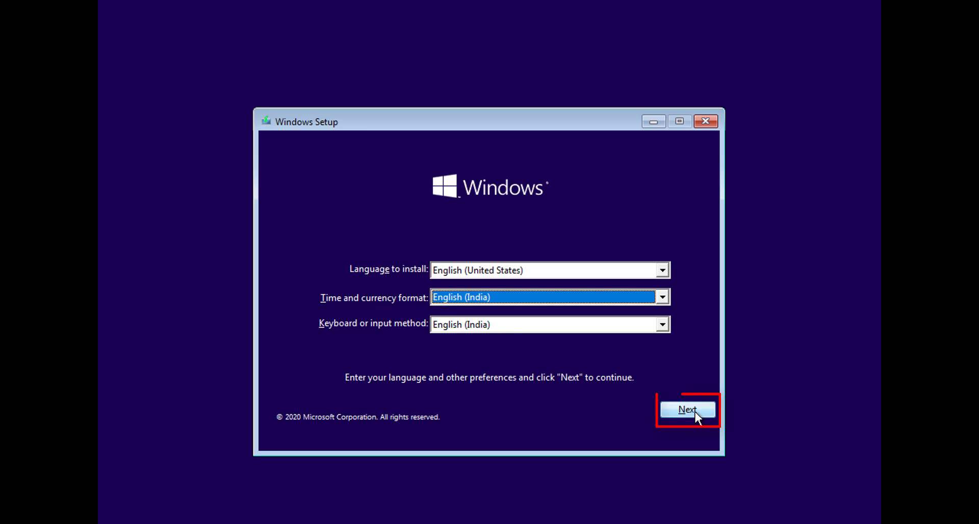
click(695, 412)
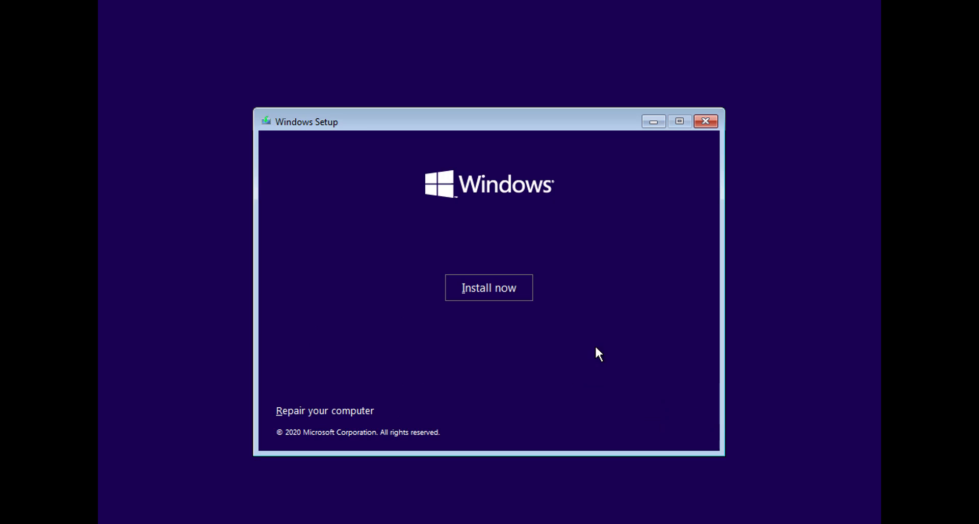
- Start the installation without a product key and choose Windows 10 Pro x64 as the operating system
click(494, 287)
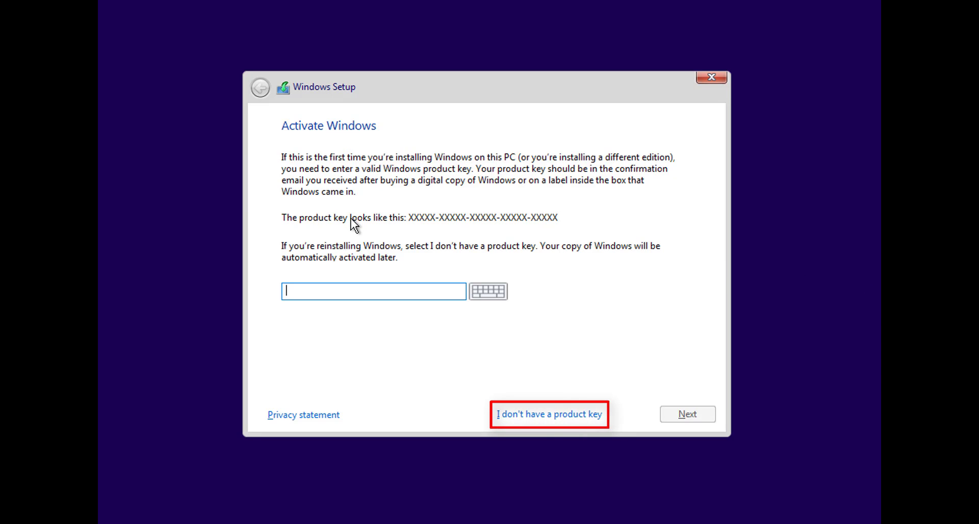
click(556, 416)
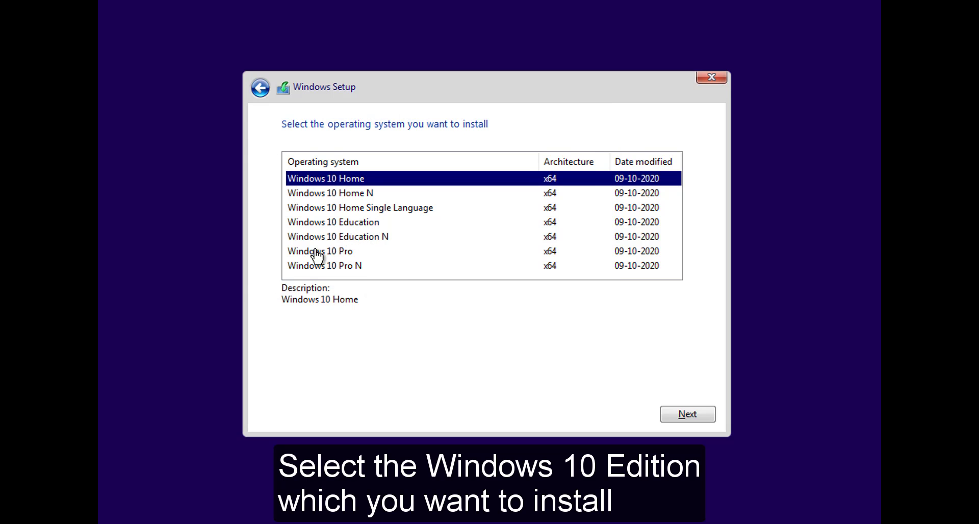
click(295, 255)
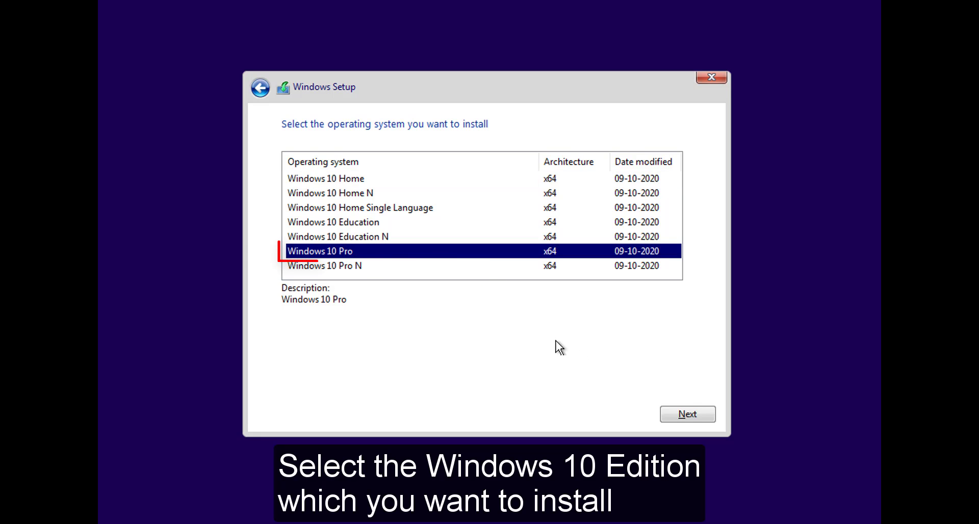
click(696, 416)
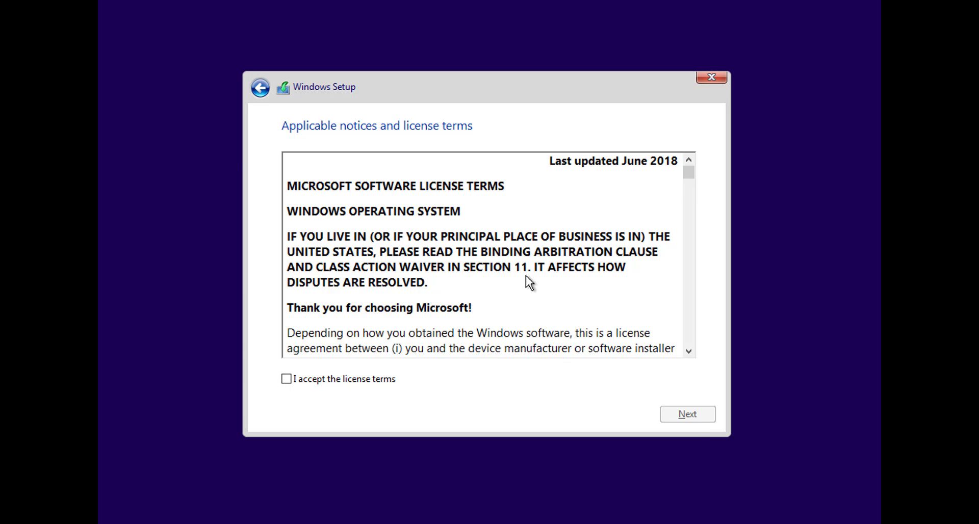
- Accept the license terms and choose the custom installation that installs Windows only
scroll(429, 251, down, 10)
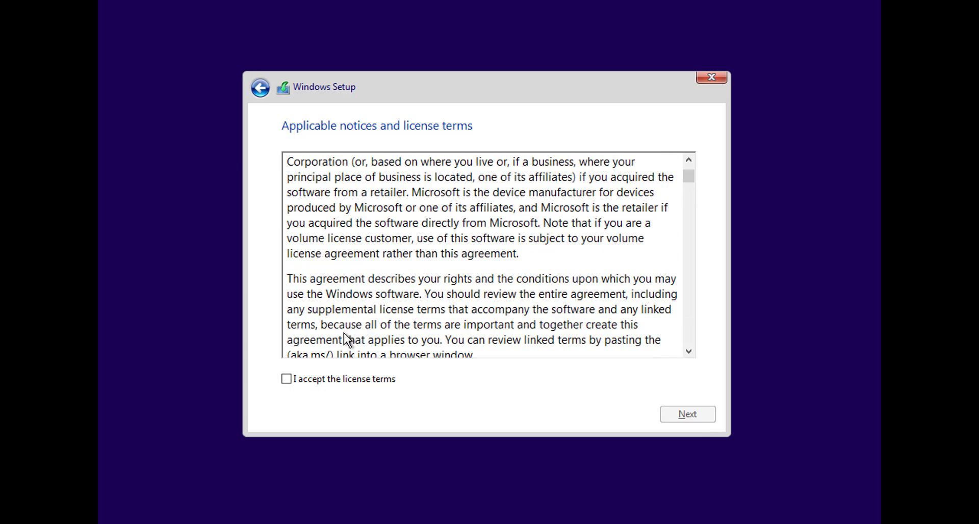
scroll(318, 331, down, 3)
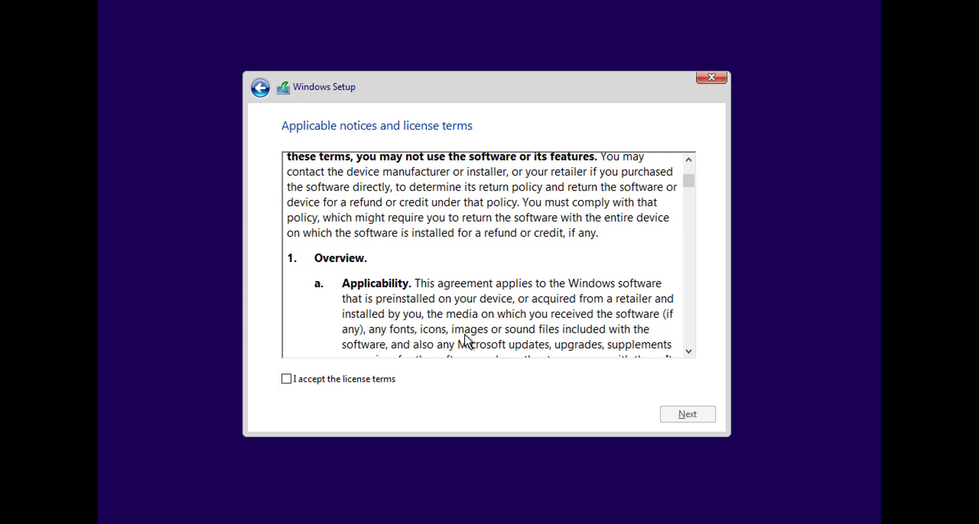
click(297, 386)
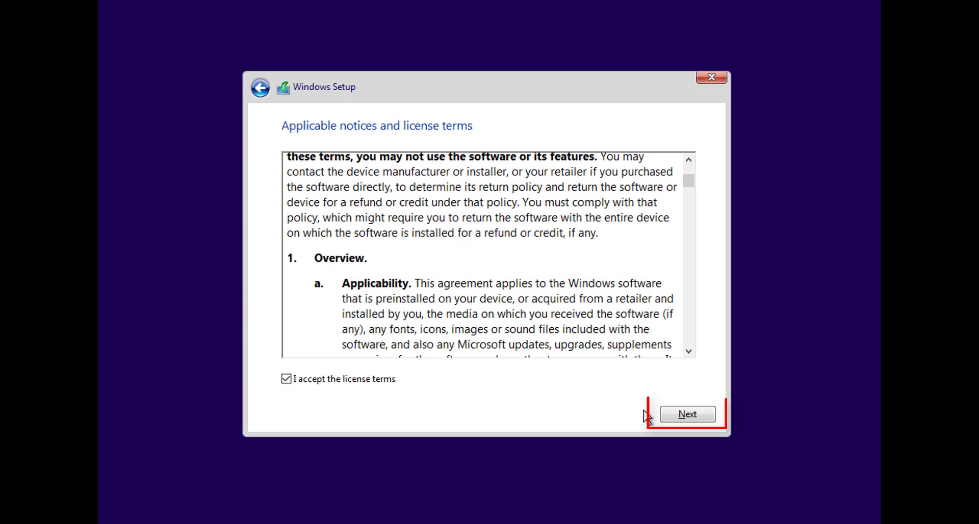
click(712, 417)
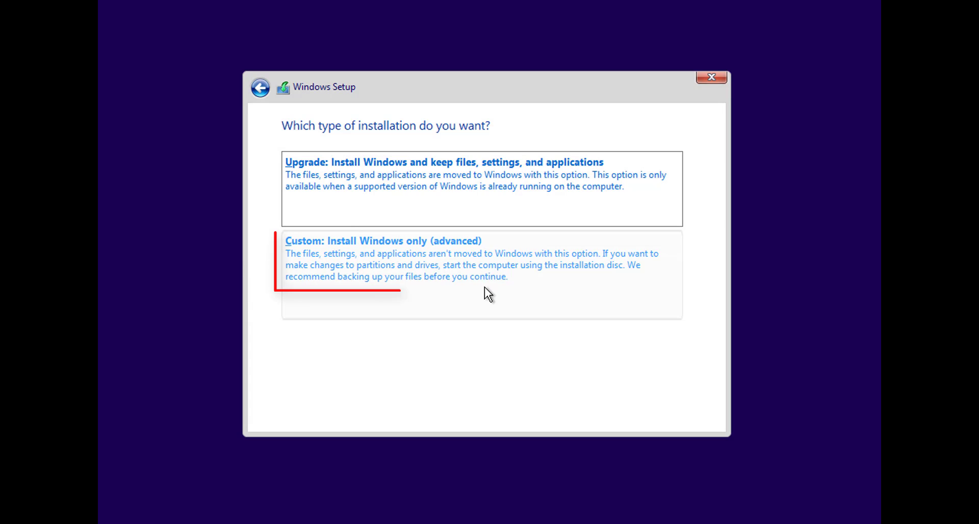
click(463, 278)
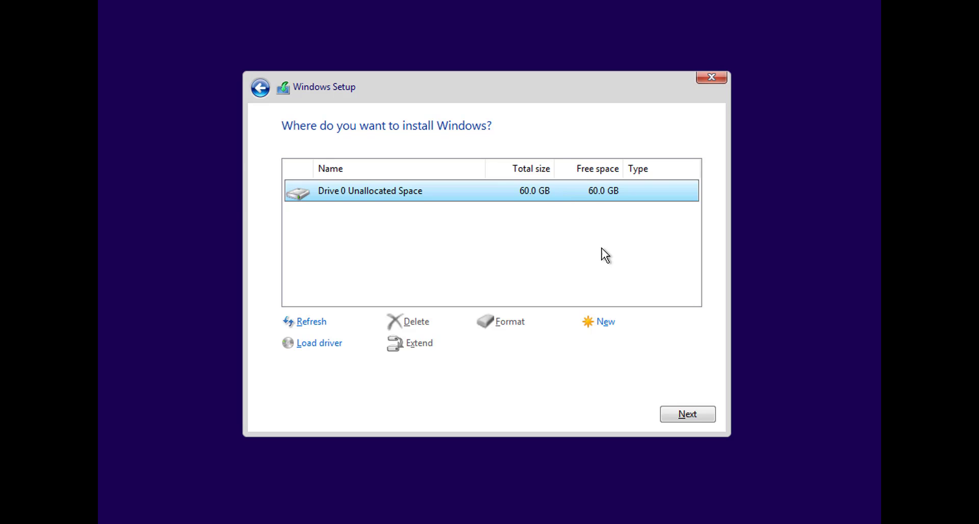
- Create a partition from all of Drive 0's unallocated space and install Windows on the primary partition
click(603, 327)
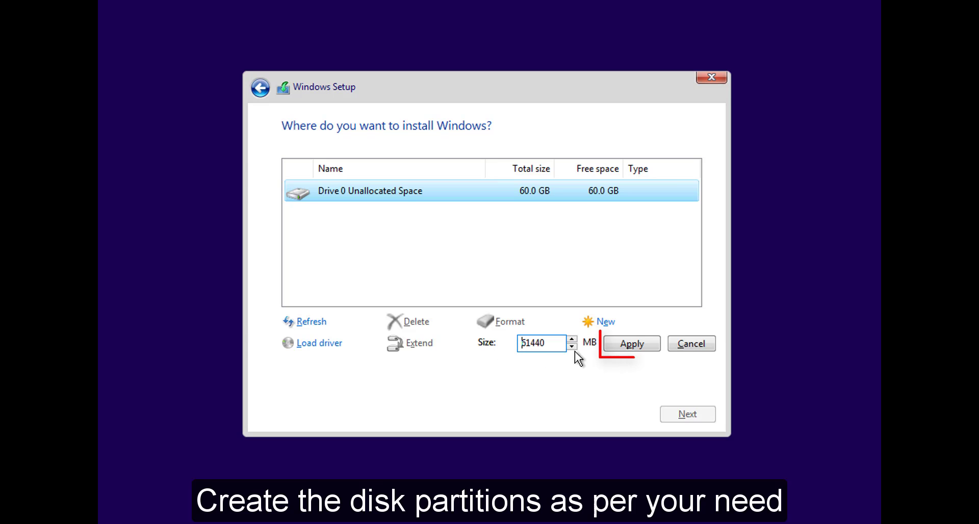
click(631, 346)
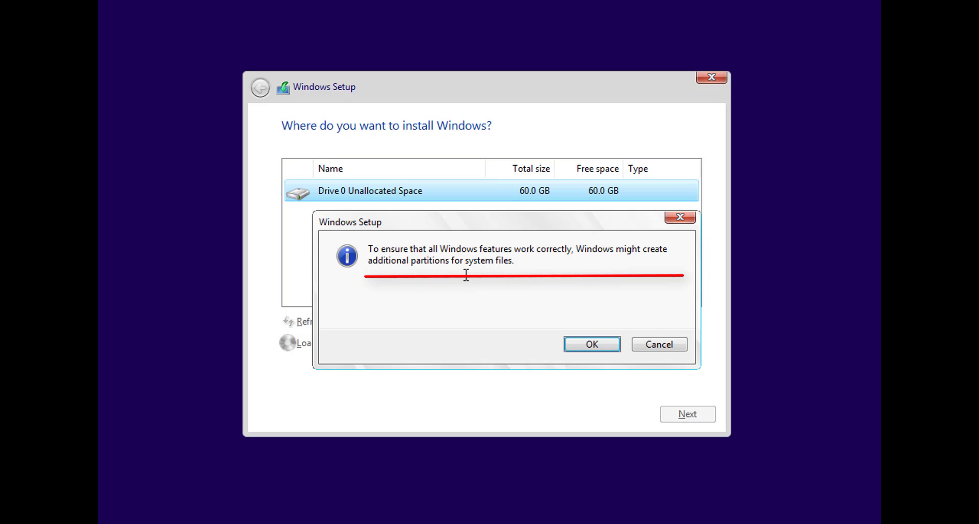
click(570, 343)
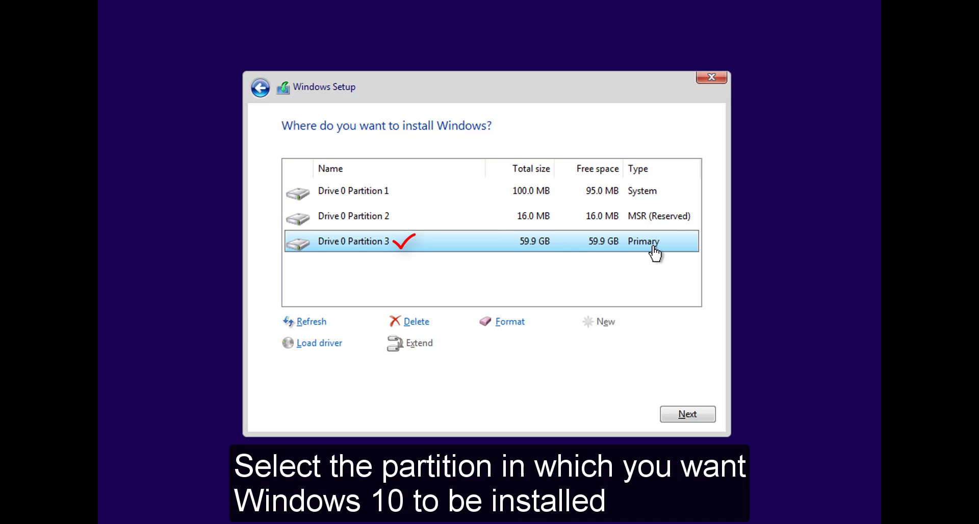
click(694, 412)
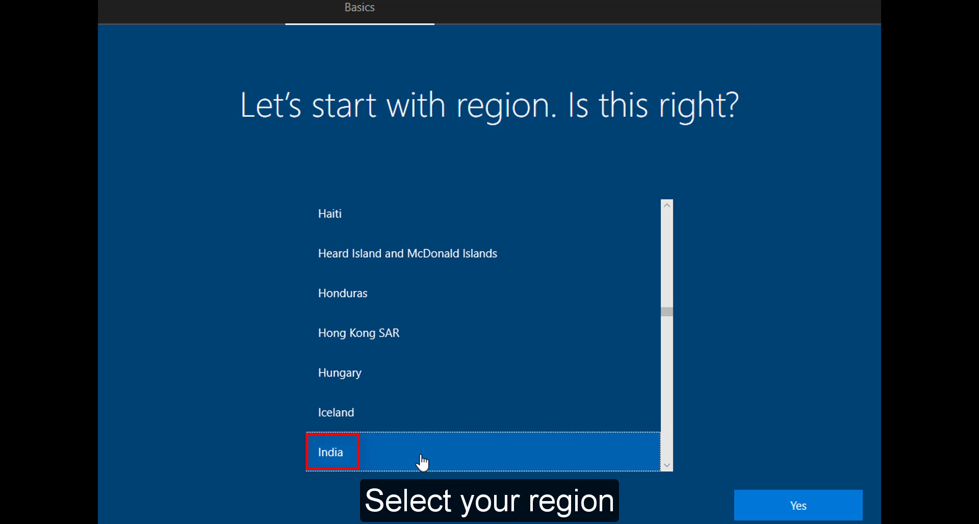
- Confirm India as the region and use English (India) as the keyboard layout, without a second layout
click(807, 505)
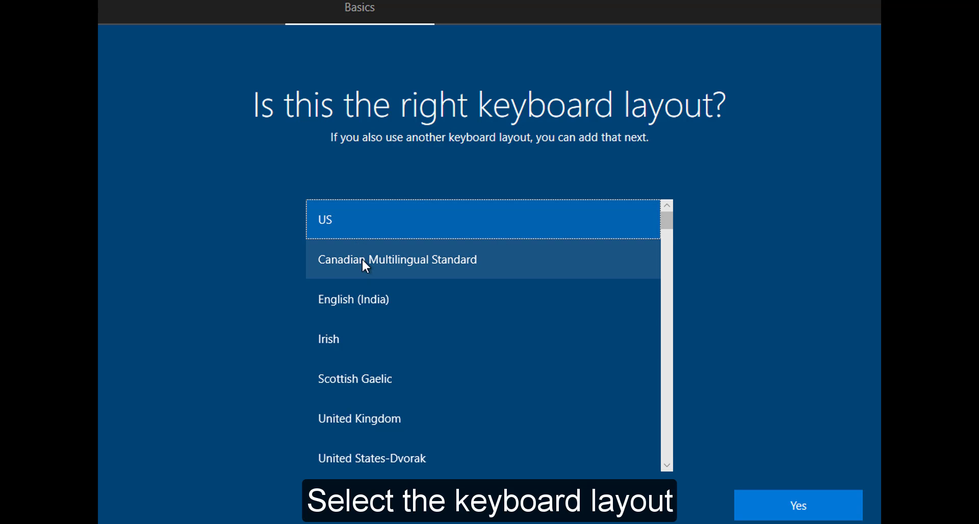
click(383, 306)
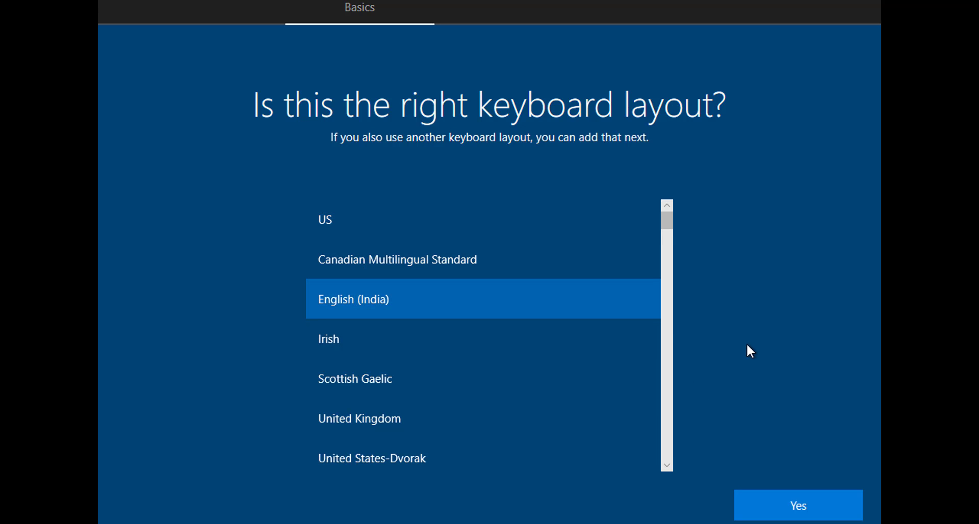
click(791, 505)
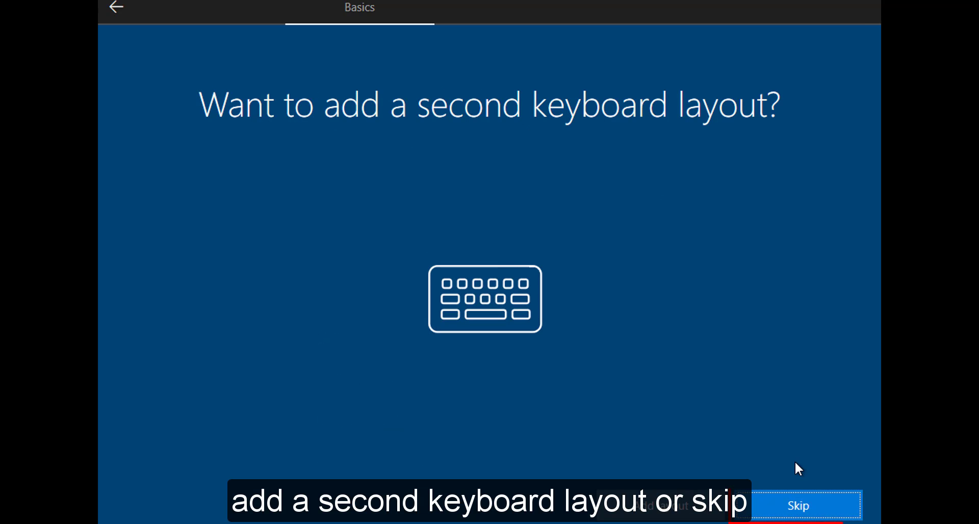
click(814, 516)
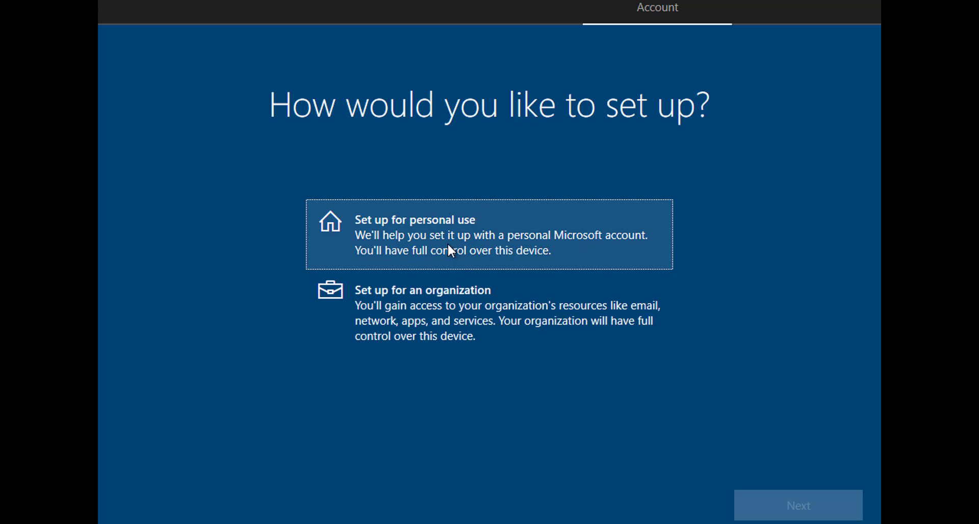
- Set up the device for personal use with an offline account and the limited experience
click(446, 242)
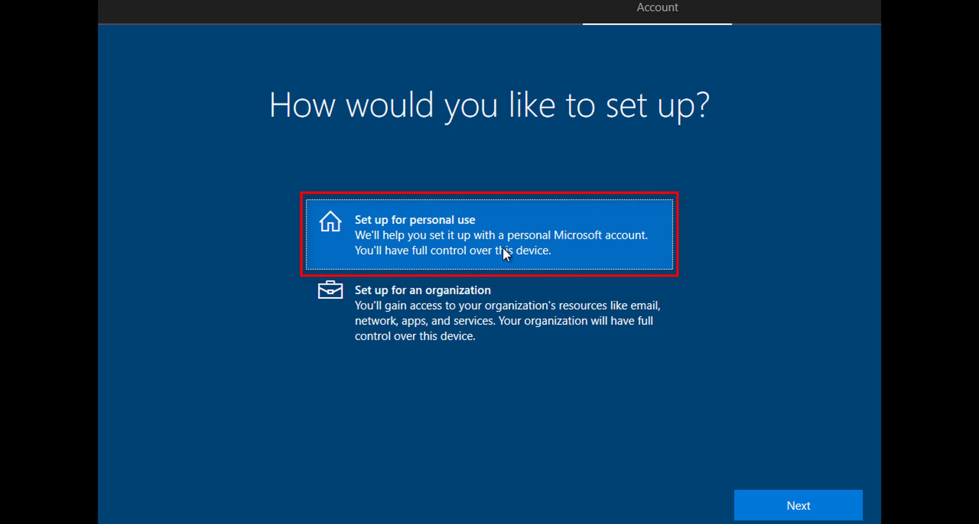
click(794, 514)
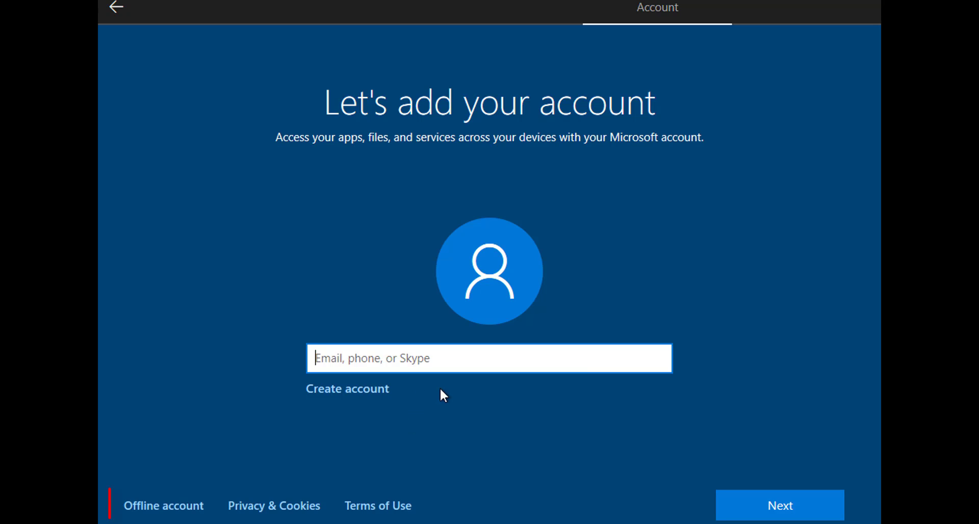
click(168, 515)
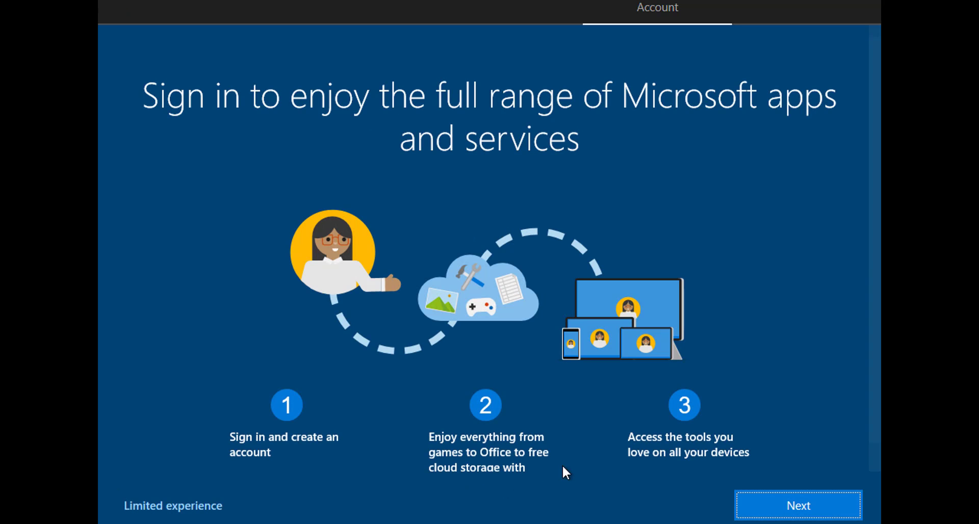
click(212, 507)
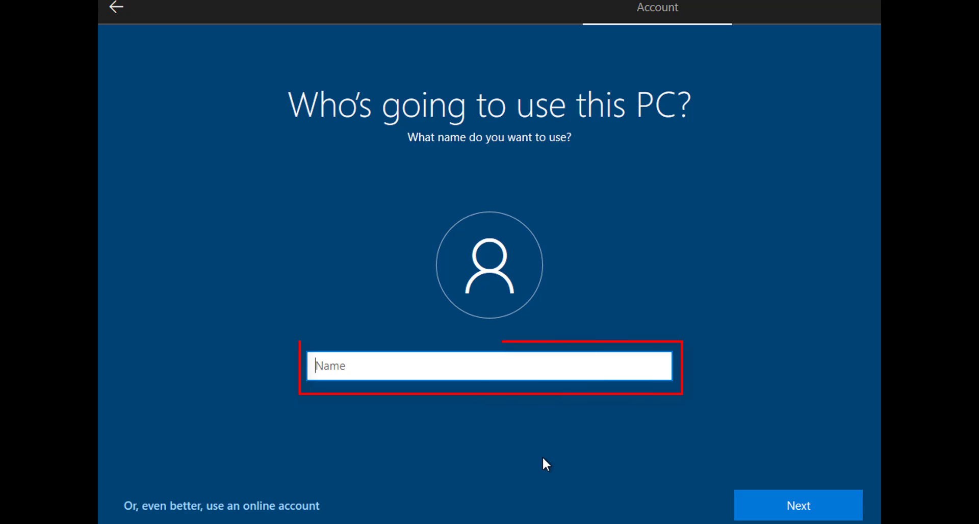
- Name the local account "user" and continue without creating a password
text(user)
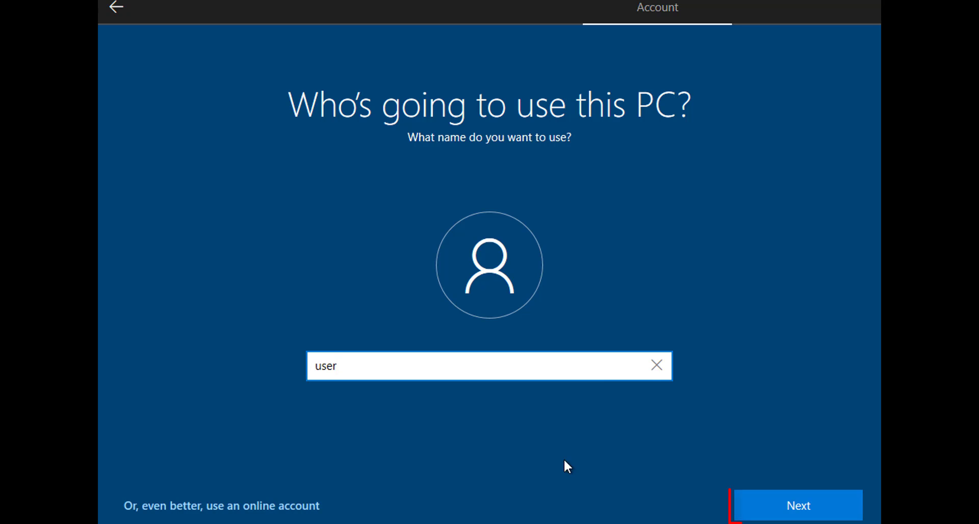
click(781, 506)
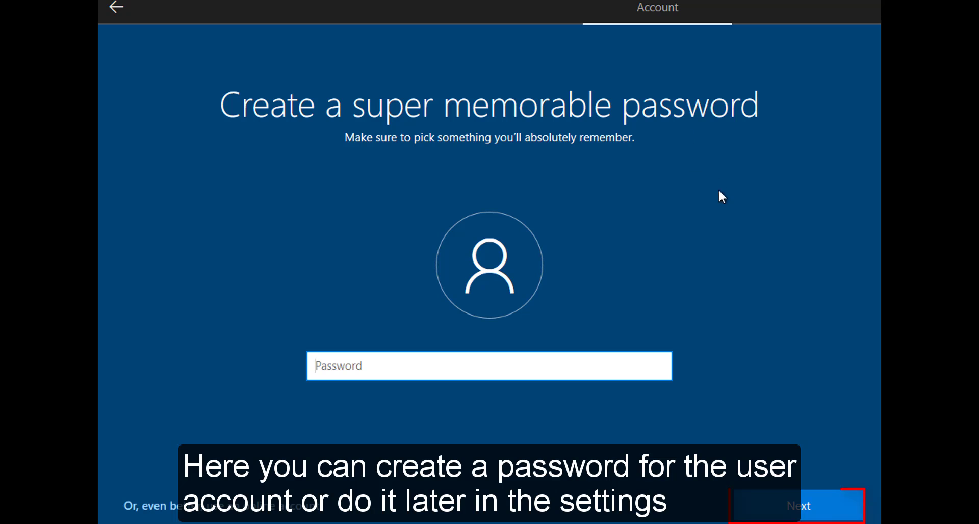
click(826, 515)
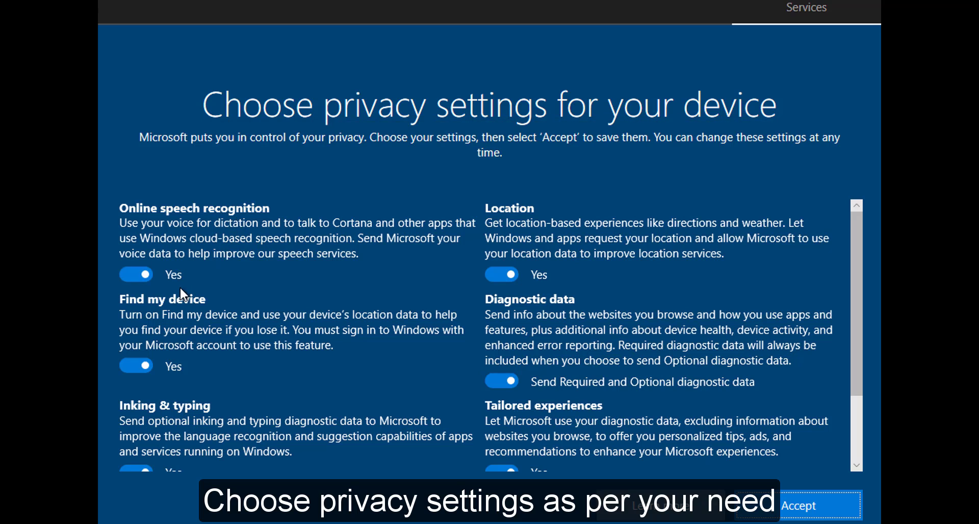
- Turn off the online speech recognition and location privacy settings
click(136, 278)
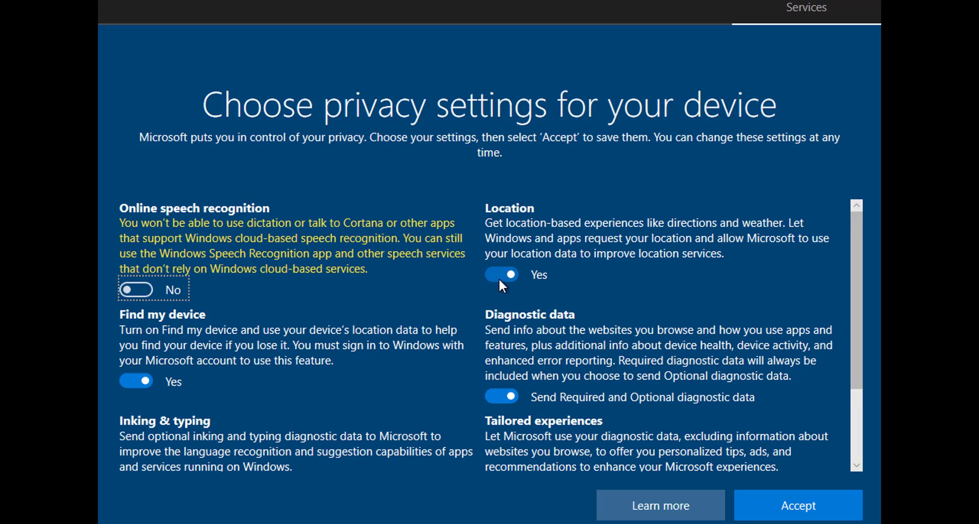
click(500, 280)
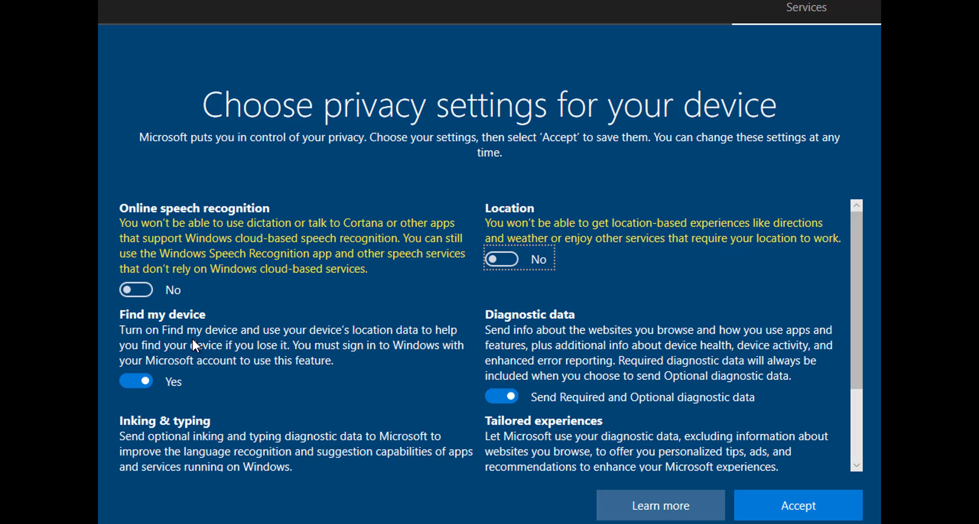